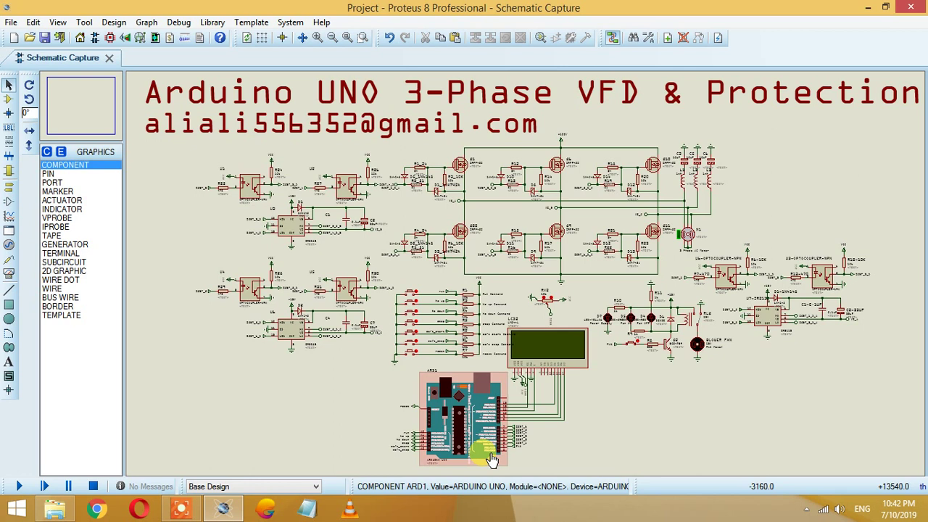
Zoom in on the pushbuttons, back out, then frame the command buttons and LCD
{"action": "left_click", "coordinate": [363, 37]}
{"action": "left_click_drag", "start_coordinate": [379, 284], "coordinate": [478, 366]}
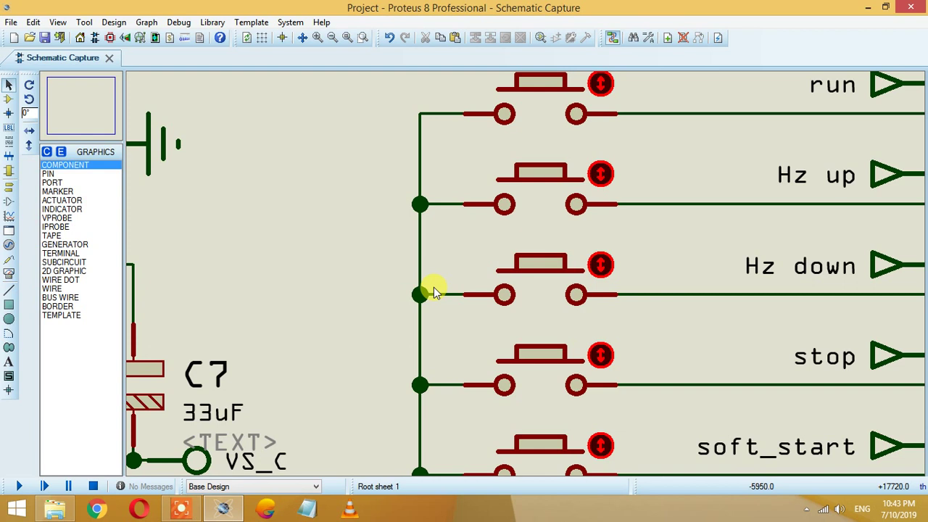
{"action": "left_click", "coordinate": [333, 41]}
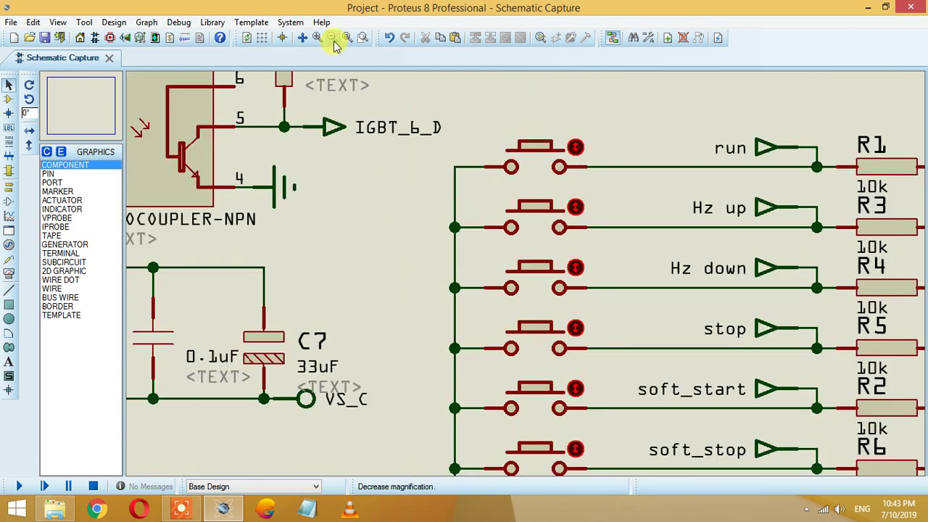
{"action": "left_click", "coordinate": [333, 41]}
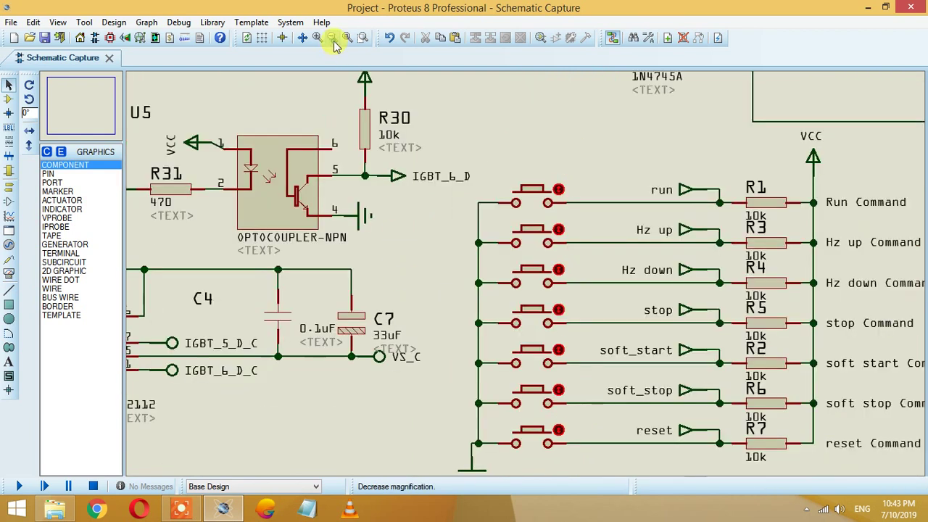
{"action": "left_click", "coordinate": [334, 41]}
{"action": "scroll", "coordinate": [409, 122], "scroll_direction": "down", "scroll_amount": 1}
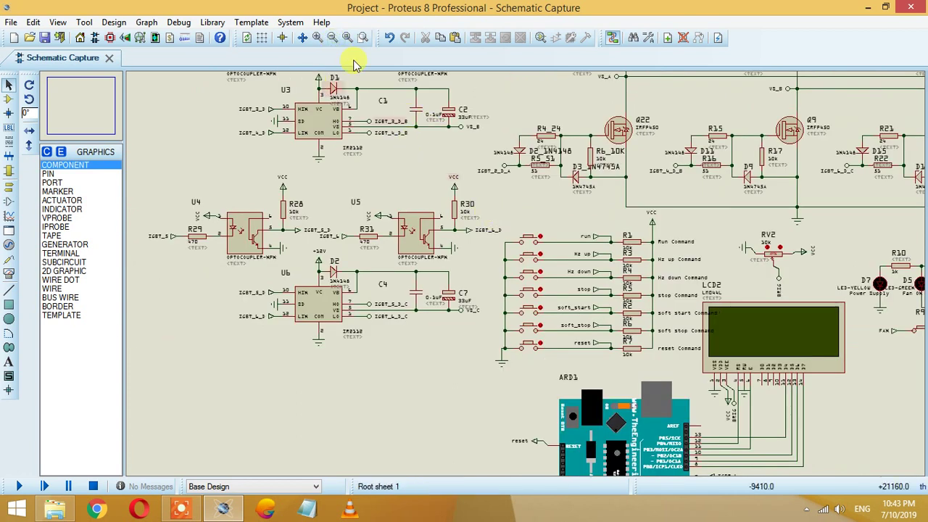
{"action": "left_click", "coordinate": [362, 38]}
{"action": "mouse_move", "coordinate": [487, 214]}
{"action": "left_mouse_down"}
{"action": "mouse_move", "coordinate": [838, 471]}
{"action": "mouse_move", "coordinate": [854, 472]}
{"action": "left_mouse_up"}
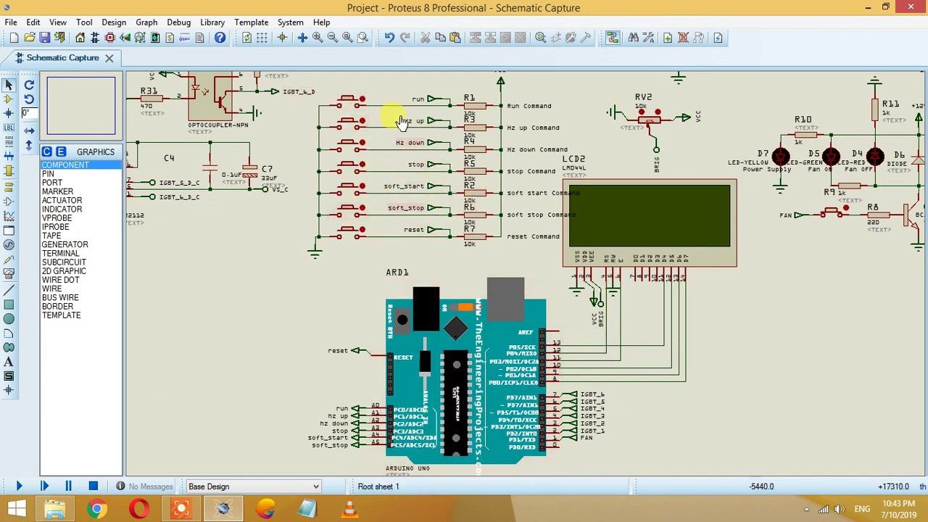
Select each input terminal in turn: Hz up, Hz down, stop, soft_start, soft_stop, reset
{"action": "scroll", "coordinate": [434, 171], "scroll_direction": "up", "scroll_amount": 1}
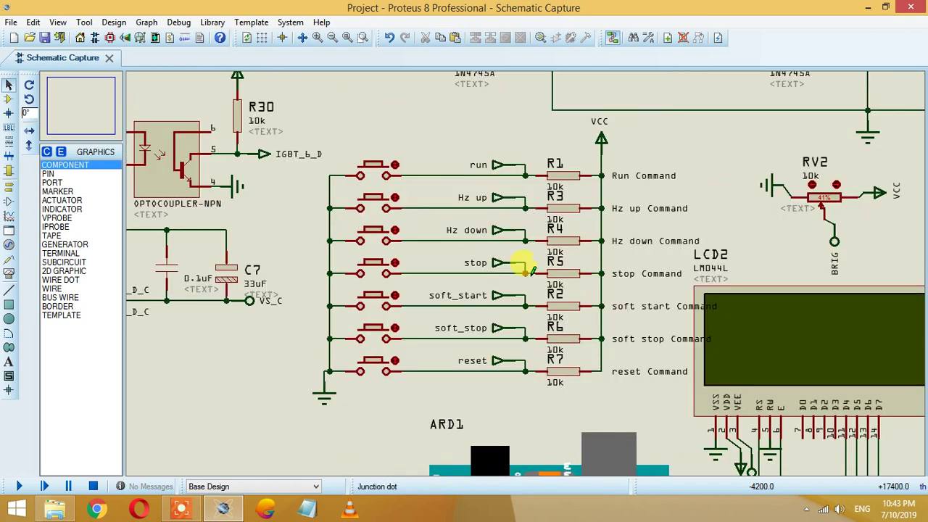
{"action": "scroll", "coordinate": [522, 276], "scroll_direction": "up", "scroll_amount": 1}
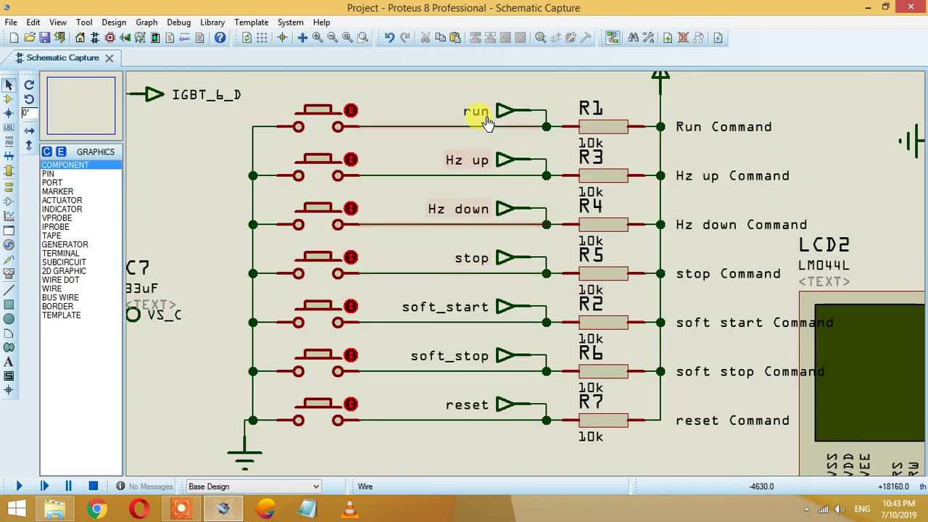
{"action": "left_click", "coordinate": [505, 161]}
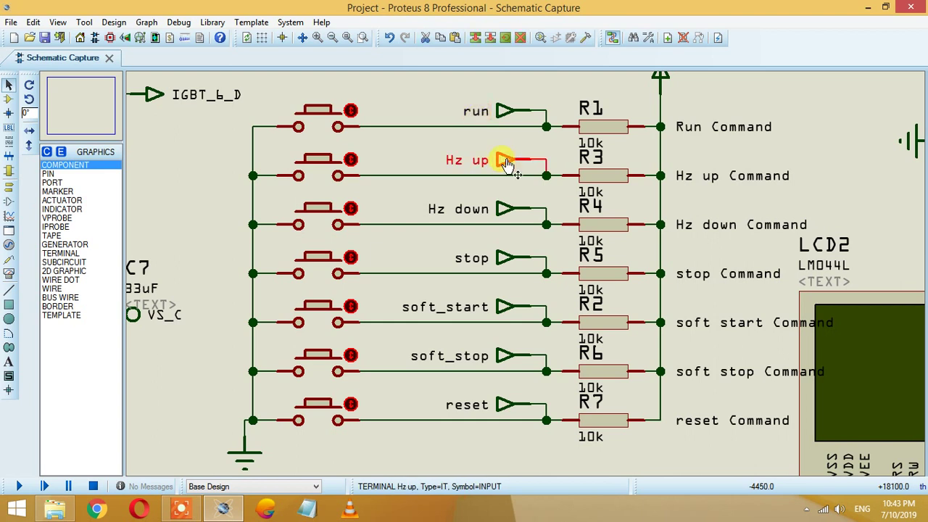
{"action": "left_click", "coordinate": [500, 209]}
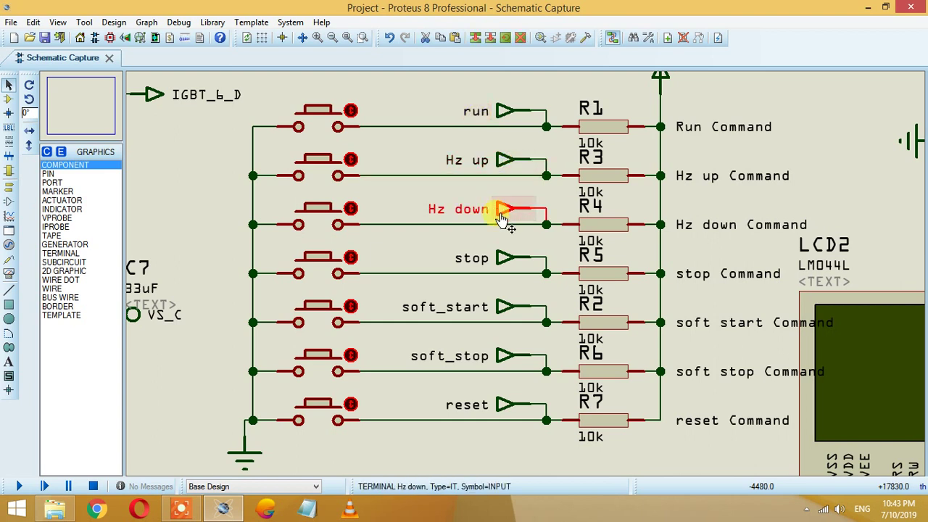
{"action": "left_click", "coordinate": [501, 261]}
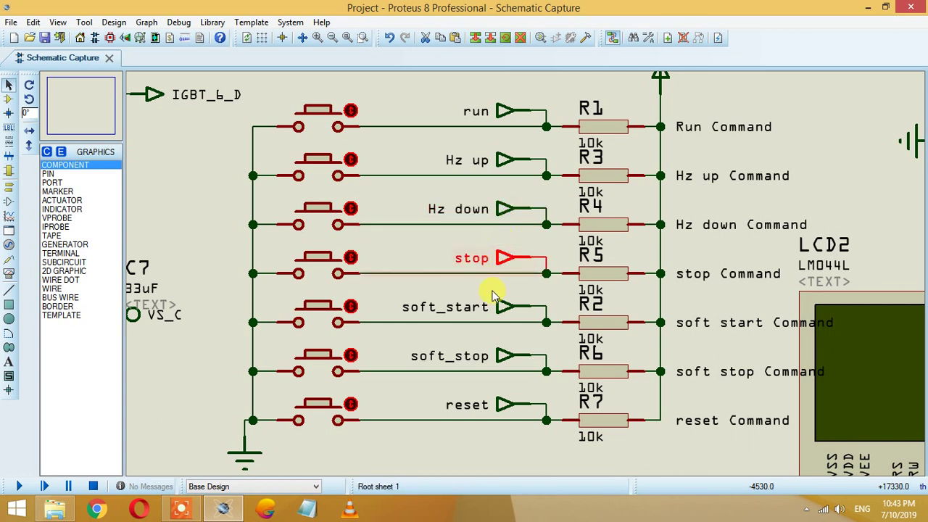
{"action": "left_click", "coordinate": [505, 310]}
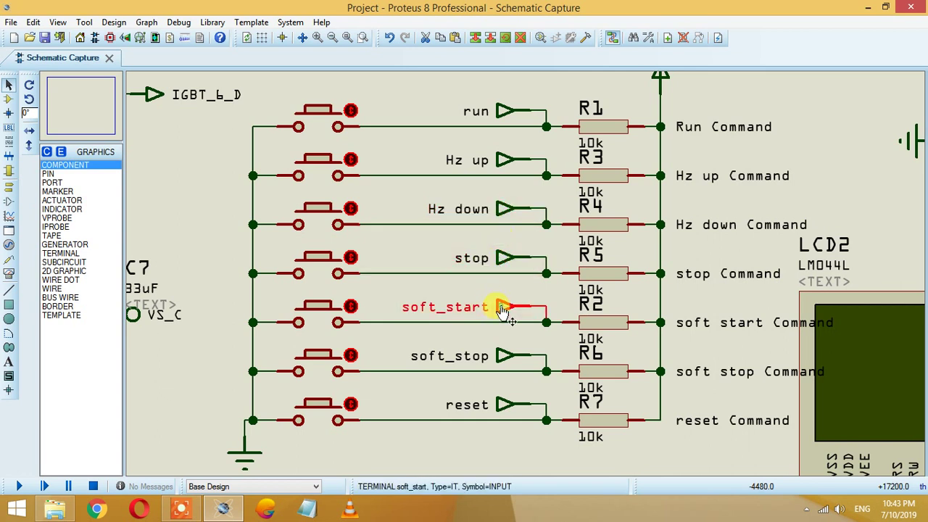
{"action": "left_click", "coordinate": [505, 356]}
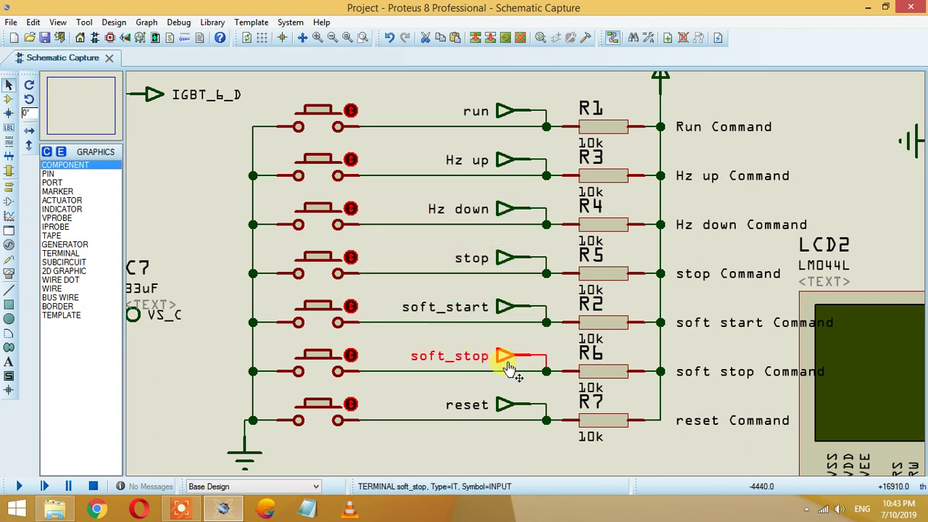
{"action": "left_click", "coordinate": [502, 406]}
Zoom out and select the Arduino ARD1 board to view its wiring
{"action": "scroll", "coordinate": [507, 305], "scroll_direction": "down", "scroll_amount": 1}
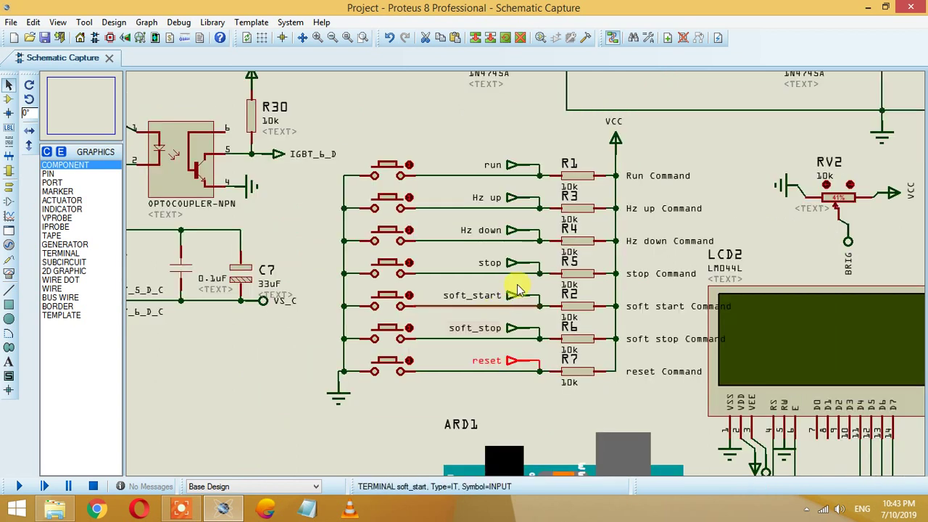
{"action": "scroll", "coordinate": [566, 334], "scroll_direction": "down", "scroll_amount": 2}
{"action": "left_click", "coordinate": [567, 334]}
{"action": "scroll", "coordinate": [525, 272], "scroll_direction": "up", "scroll_amount": 2}
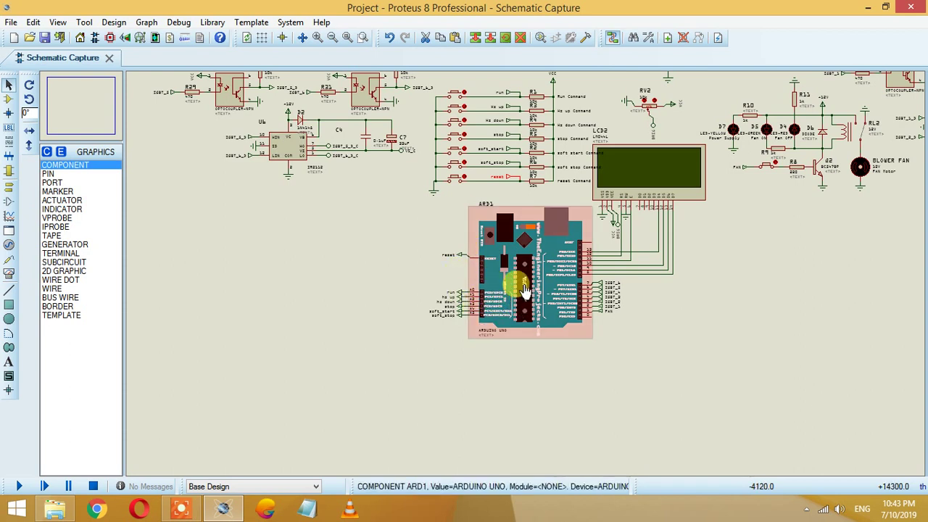
Select LCD2, then zoom out until the full VFD & Protection schematic and title show
{"action": "left_click", "coordinate": [648, 186]}
{"action": "scroll", "coordinate": [648, 187], "scroll_direction": "up", "scroll_amount": 1}
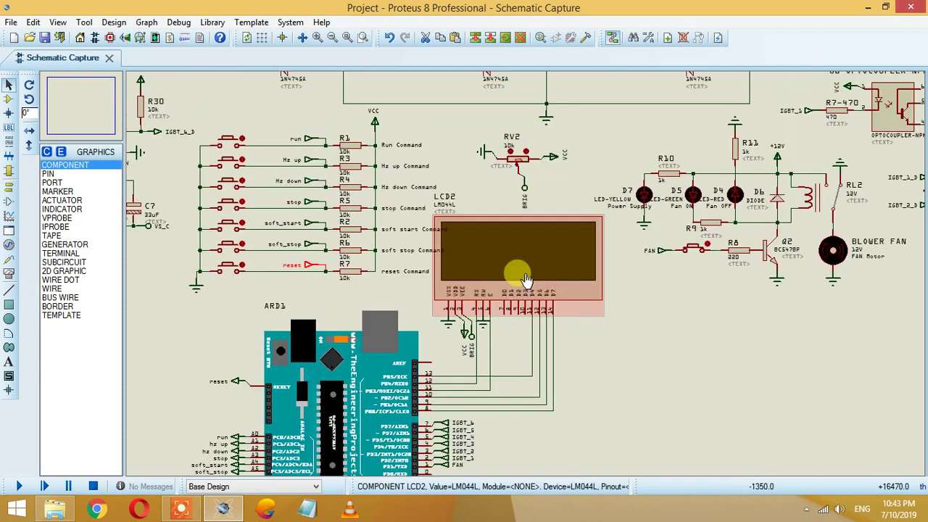
{"action": "scroll", "coordinate": [513, 276], "scroll_direction": "up", "scroll_amount": 2}
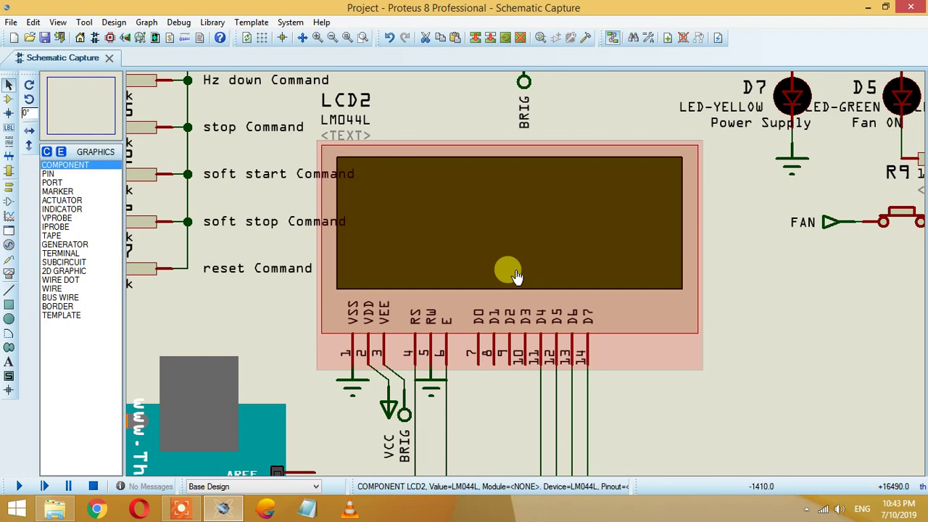
{"action": "scroll", "coordinate": [515, 275], "scroll_direction": "down", "scroll_amount": 3}
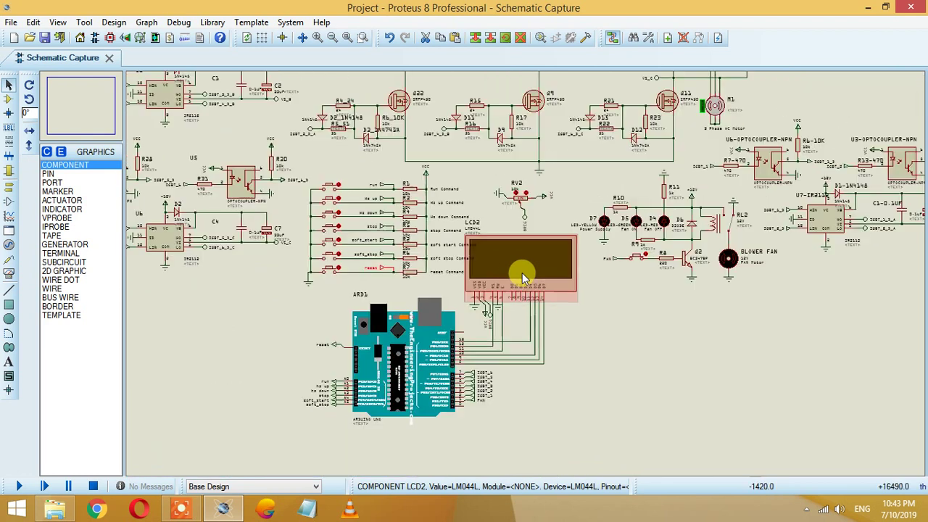
{"action": "scroll", "coordinate": [515, 277], "scroll_direction": "down", "scroll_amount": 1}
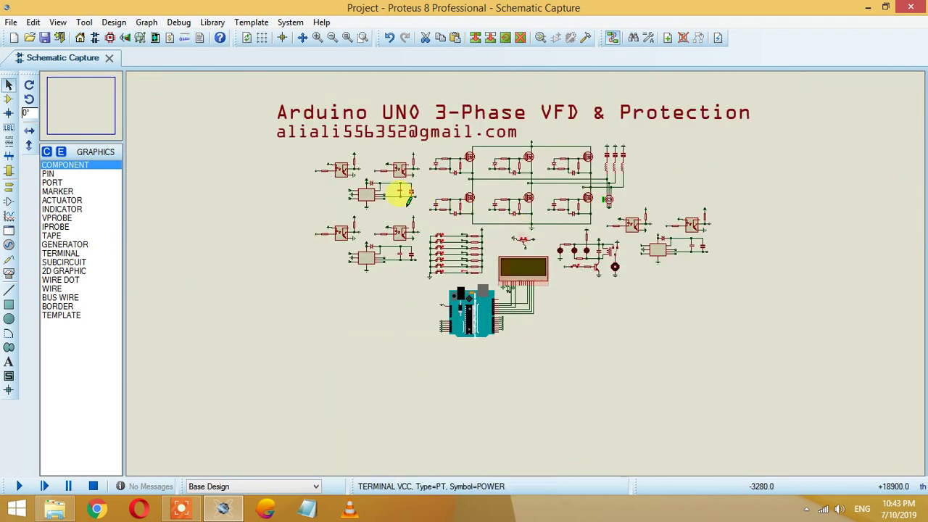
{"action": "scroll", "coordinate": [525, 279], "scroll_direction": "up", "scroll_amount": 2}
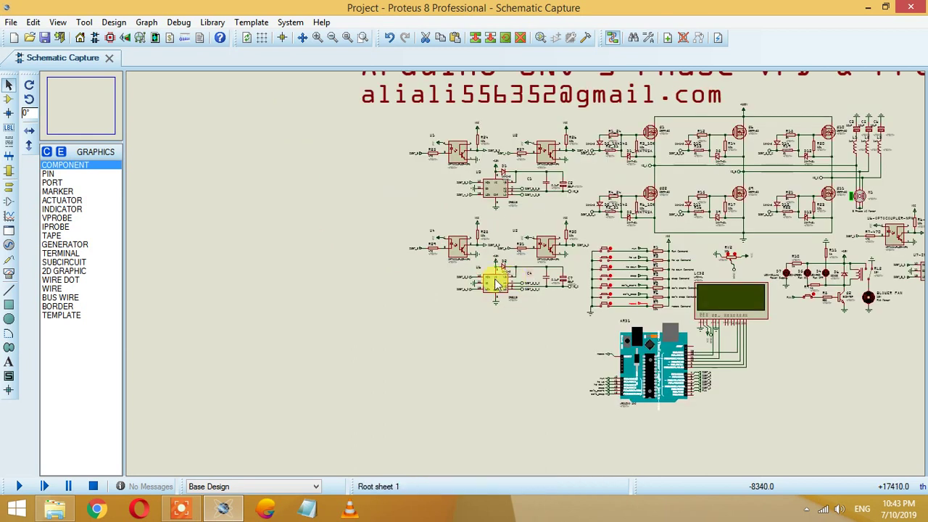
{"action": "scroll", "coordinate": [525, 279], "scroll_direction": "up", "scroll_amount": 1}
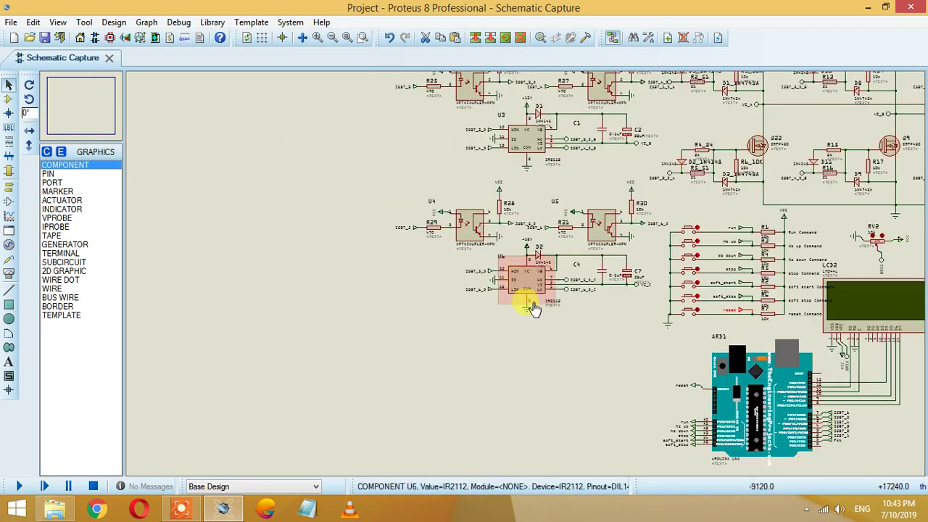
{"action": "scroll", "coordinate": [522, 274], "scroll_direction": "down", "scroll_amount": 3}
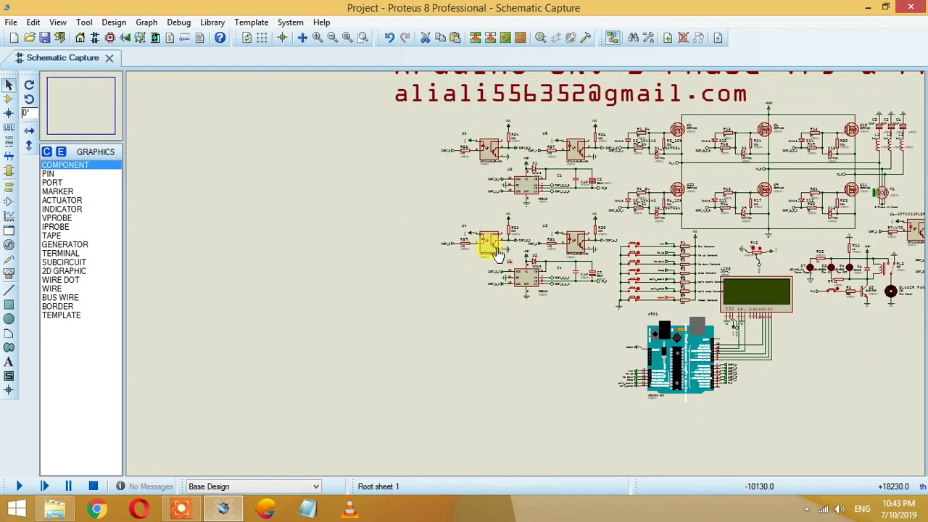
{"action": "scroll", "coordinate": [504, 253], "scroll_direction": "up", "scroll_amount": 3}
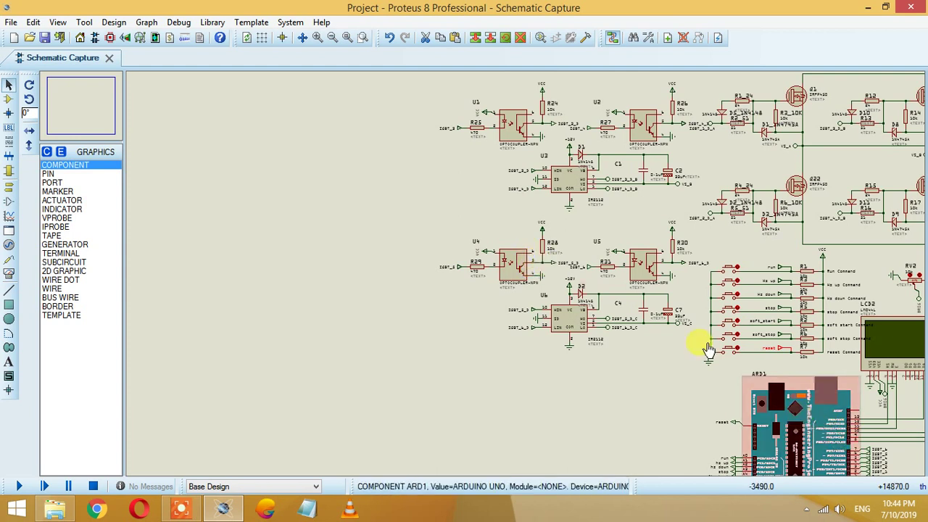
{"action": "scroll", "coordinate": [576, 270], "scroll_direction": "down", "scroll_amount": 1}
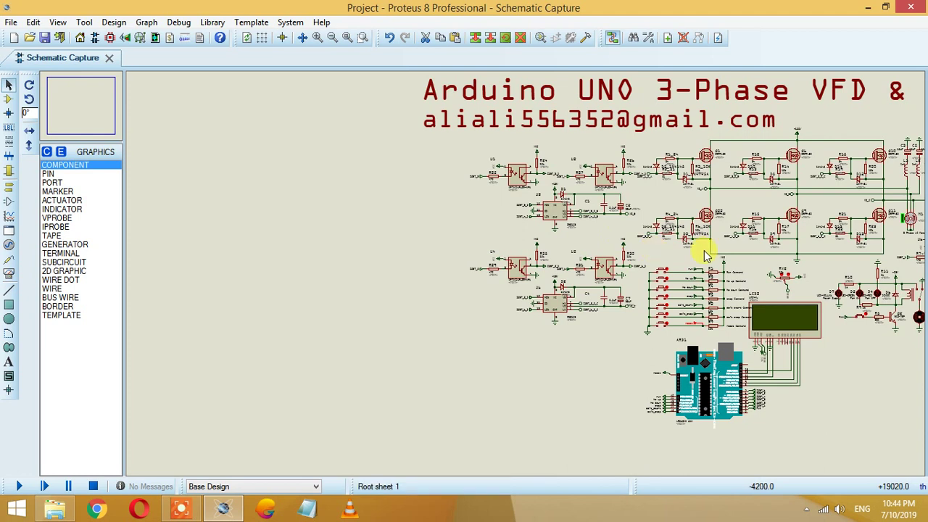
{"action": "scroll", "coordinate": [714, 250], "scroll_direction": "down", "scroll_amount": 1}
{"action": "scroll", "coordinate": [746, 263], "scroll_direction": "up", "scroll_amount": 1}
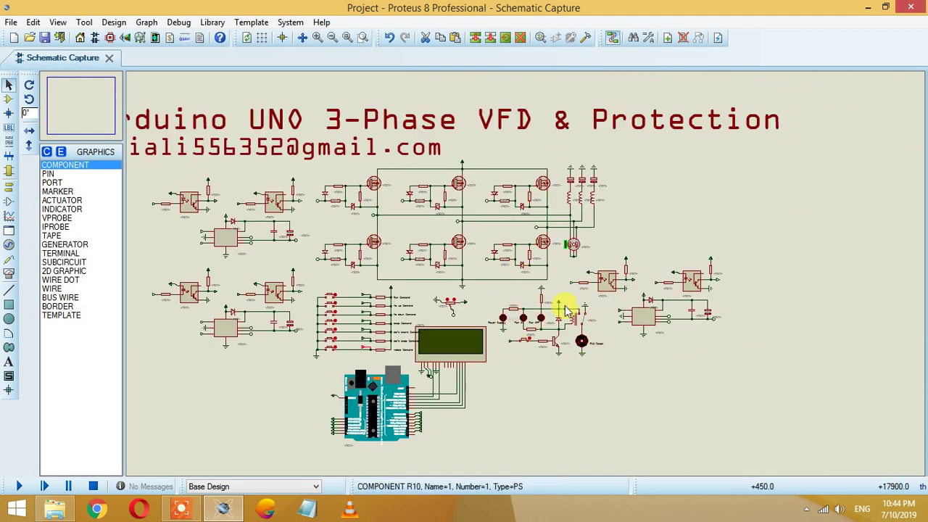
{"action": "scroll", "coordinate": [476, 281], "scroll_direction": "up", "scroll_amount": 1}
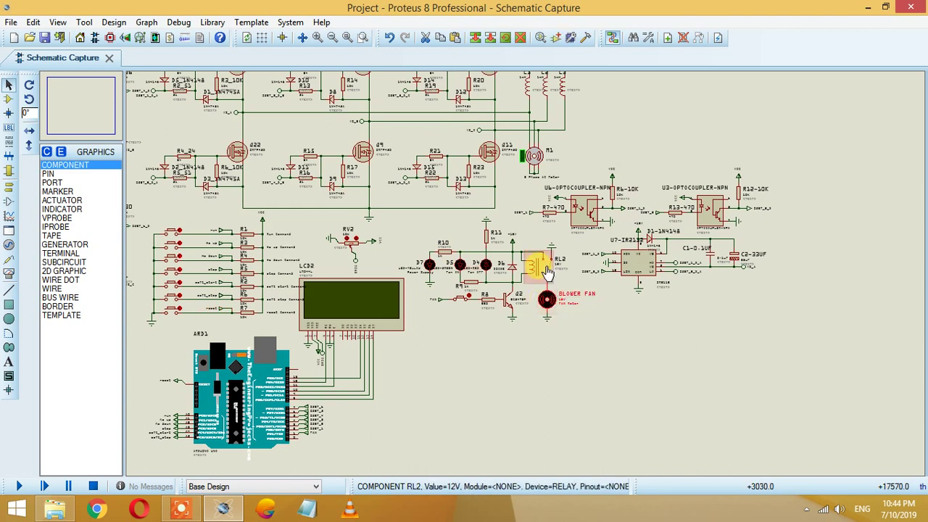
{"action": "scroll", "coordinate": [464, 206], "scroll_direction": "down", "scroll_amount": 1}
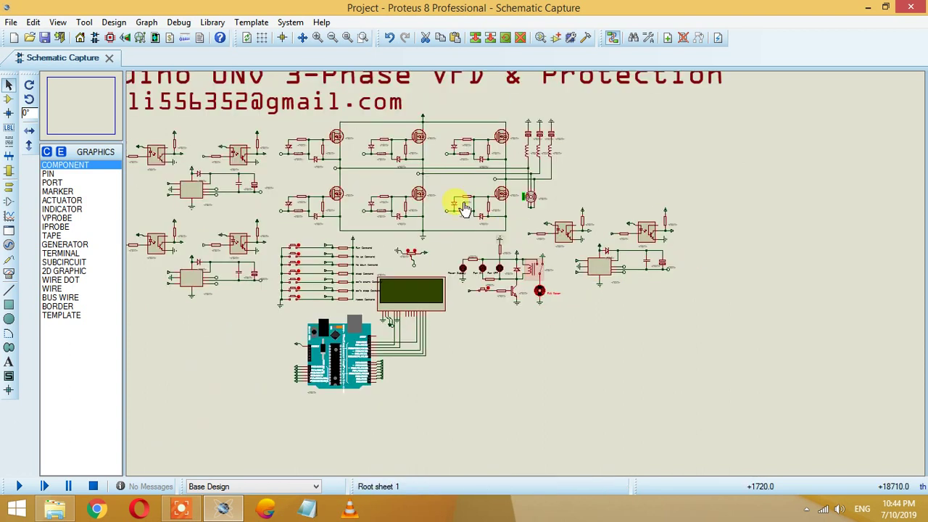
{"action": "scroll", "coordinate": [408, 205], "scroll_direction": "up", "scroll_amount": 1}
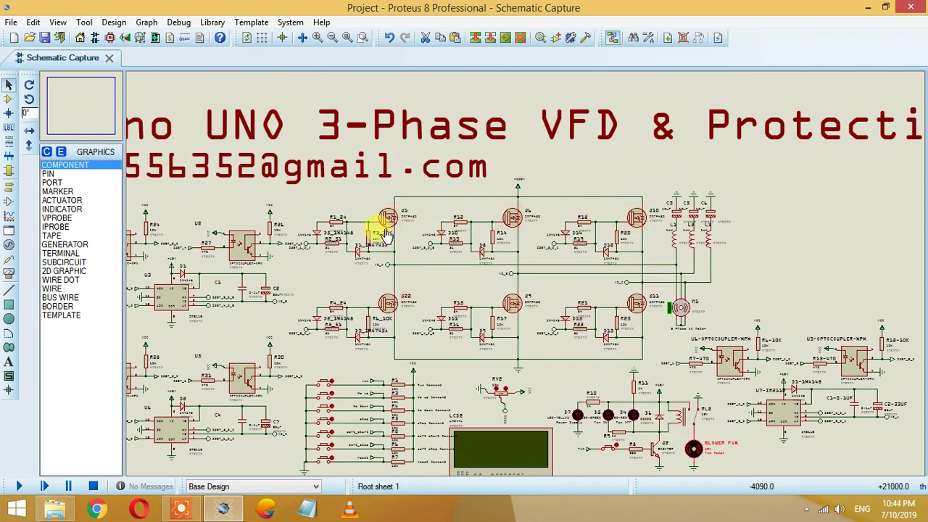
{"action": "scroll", "coordinate": [391, 221], "scroll_direction": "down", "scroll_amount": 1}
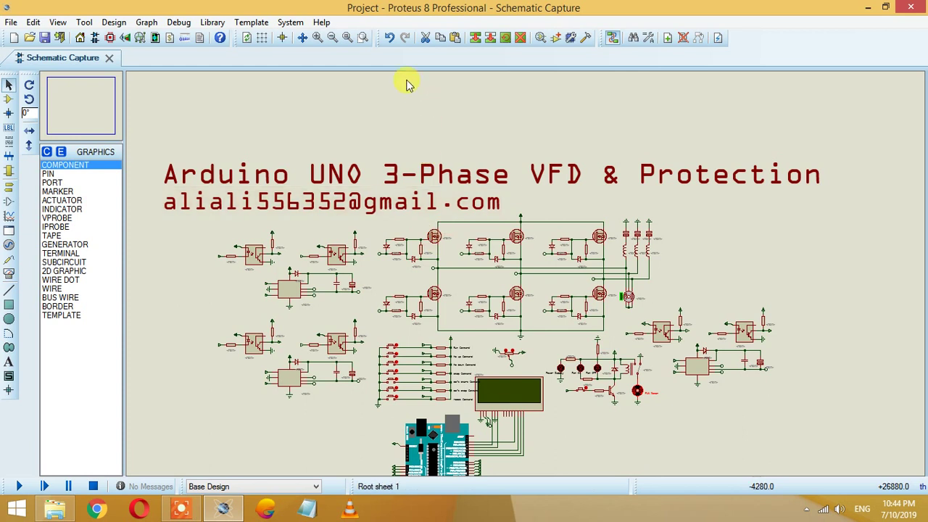
{"action": "scroll", "coordinate": [430, 200], "scroll_direction": "down", "scroll_amount": 1}
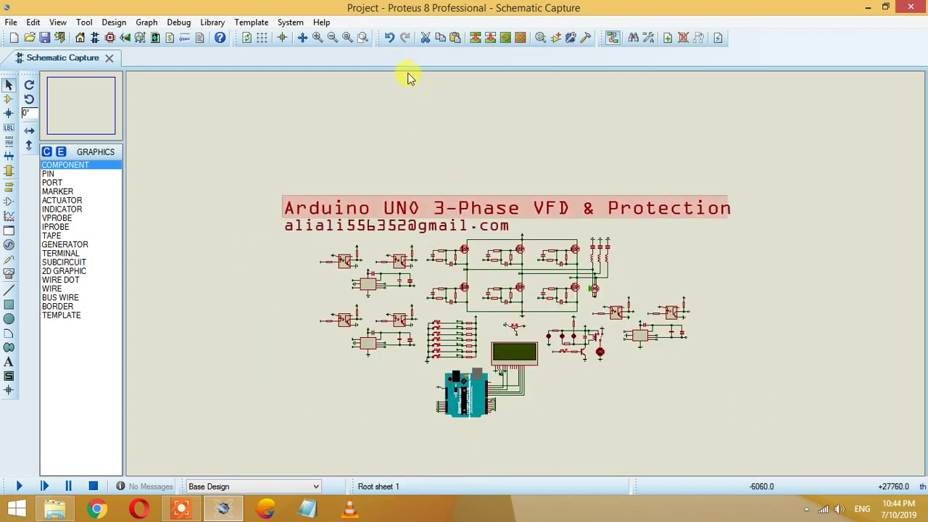
Frame the whole VFD circuit, select ARD1, and start the simulation
{"action": "left_click", "coordinate": [363, 38]}
{"action": "left_click_drag", "start_coordinate": [279, 196], "coordinate": [718, 424]}
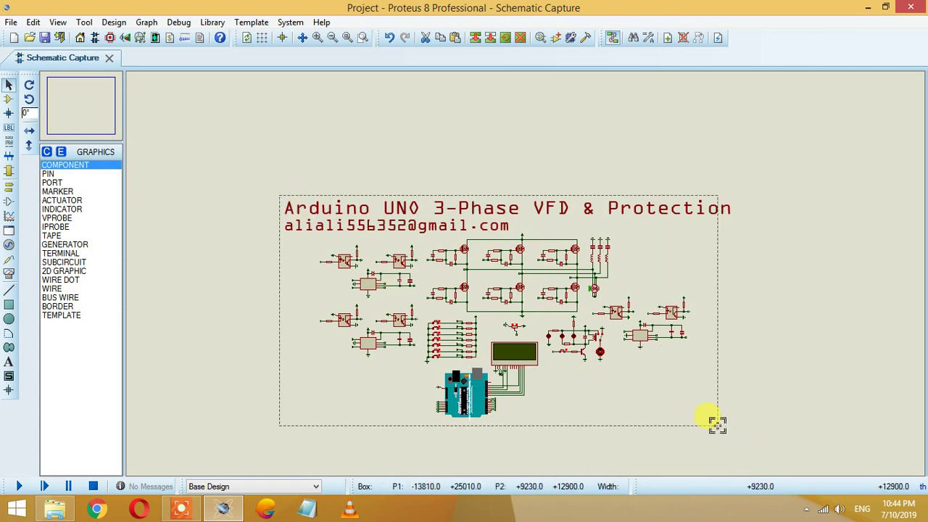
{"action": "left_click_drag", "start_coordinate": [717, 425], "coordinate": [732, 425]}
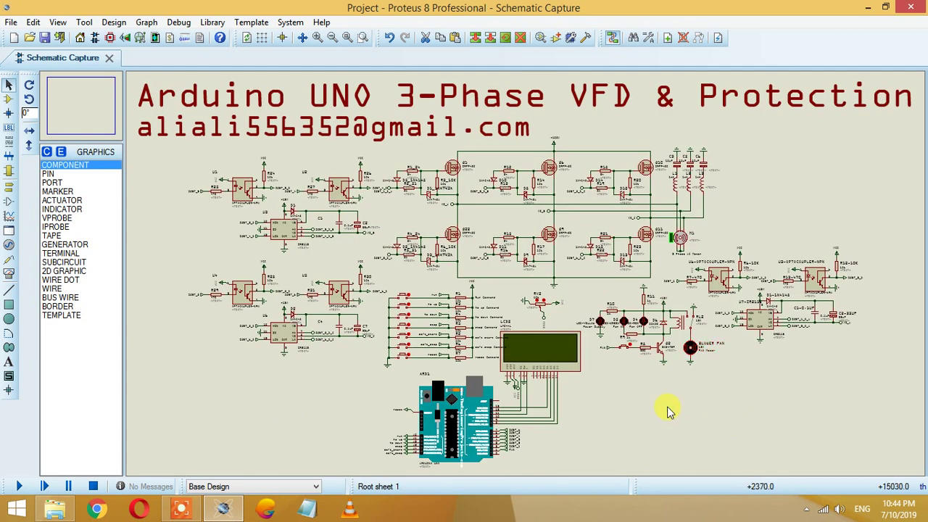
{"action": "left_click", "coordinate": [453, 442]}
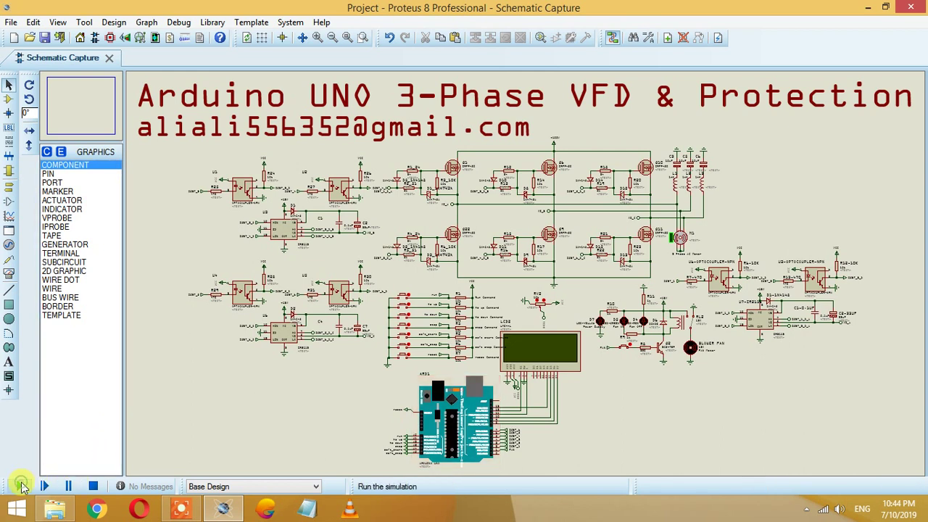
{"action": "left_click", "coordinate": [21, 485]}
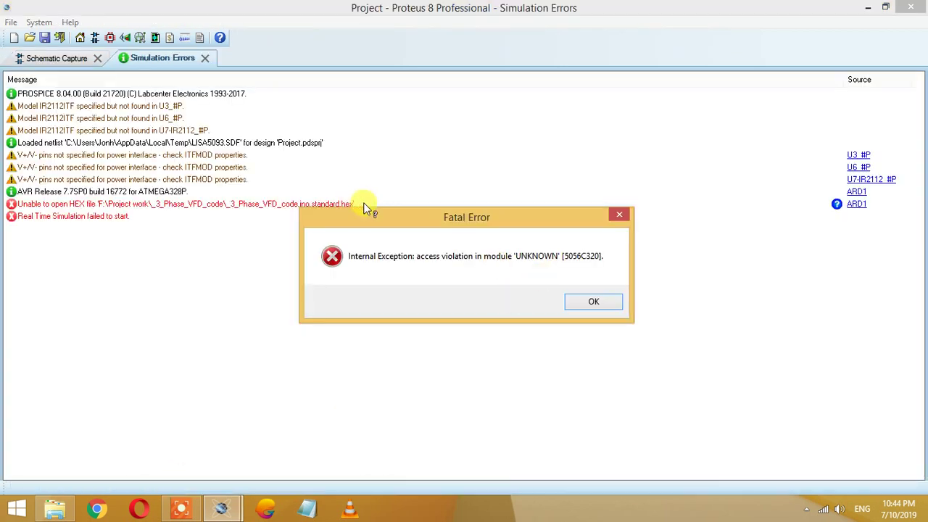
Dismiss the fatal error about the missing HEX file and bring the full schematic back
{"action": "left_click", "coordinate": [92, 206]}
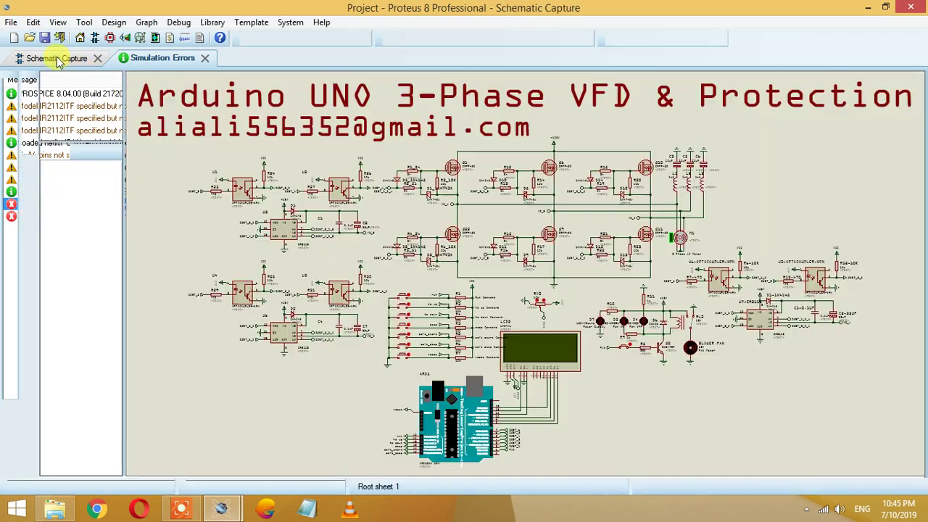
{"action": "left_click_drag", "start_coordinate": [62, 58], "coordinate": [431, 400]}
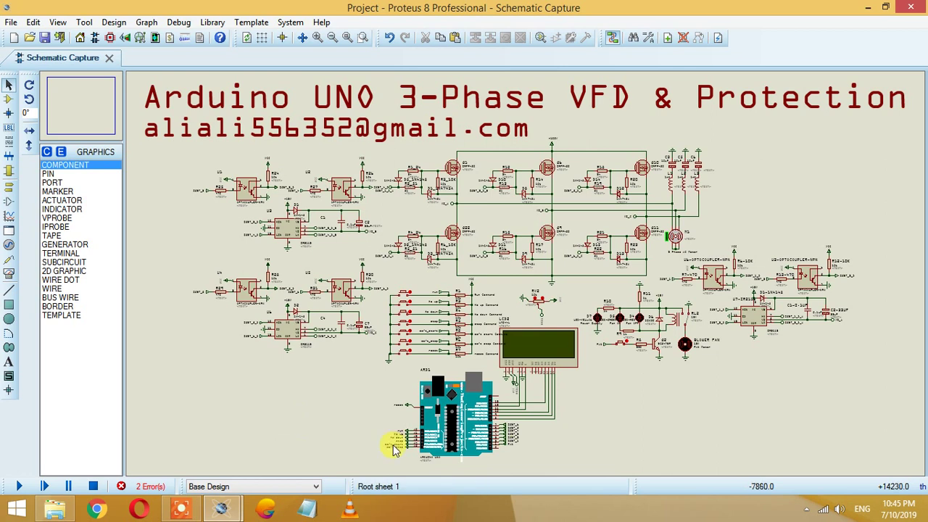
Rerun the simulation and zoom to the LCD reading Mode: Edit, f 0.00 Hz, delay inf
{"action": "left_click", "coordinate": [448, 415]}
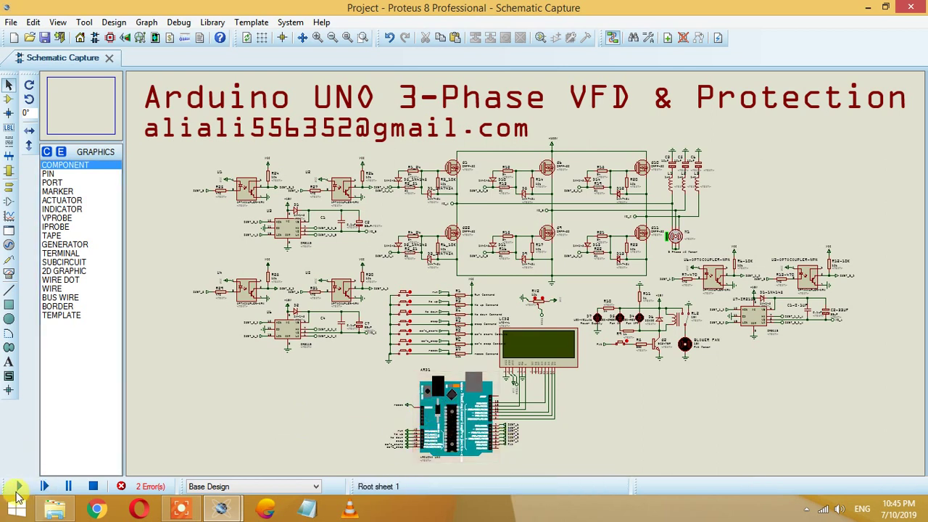
{"action": "left_click", "coordinate": [15, 486]}
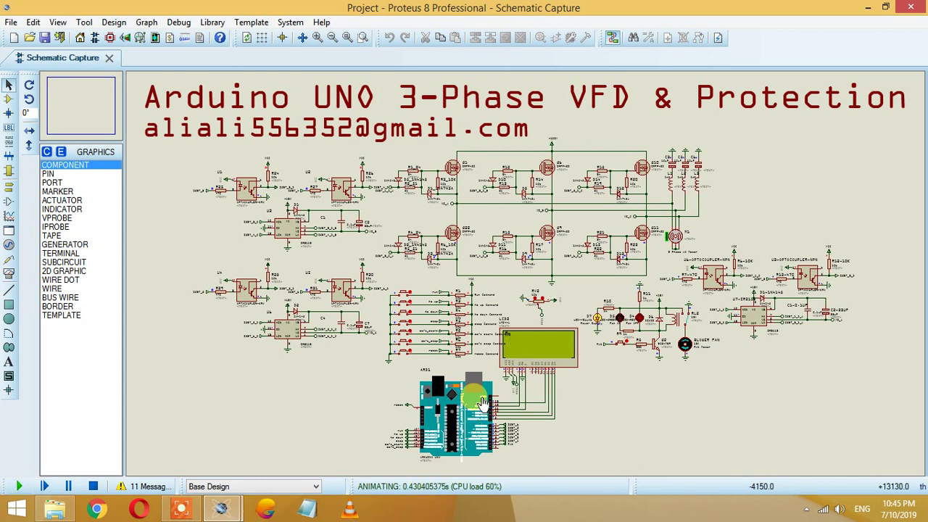
{"action": "scroll", "coordinate": [534, 377], "scroll_direction": "up", "scroll_amount": 2}
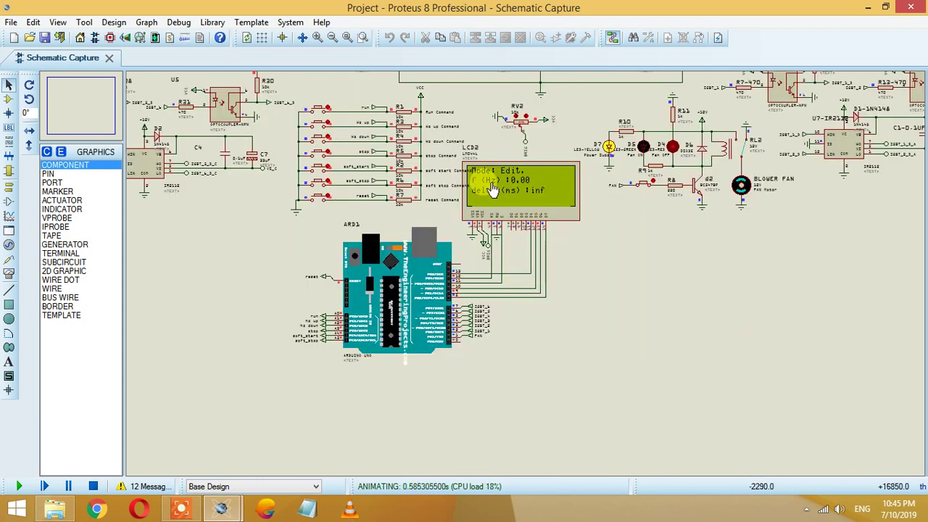
{"action": "scroll", "coordinate": [479, 187], "scroll_direction": "up", "scroll_amount": 1}
{"action": "scroll", "coordinate": [518, 279], "scroll_direction": "down", "scroll_amount": 1}
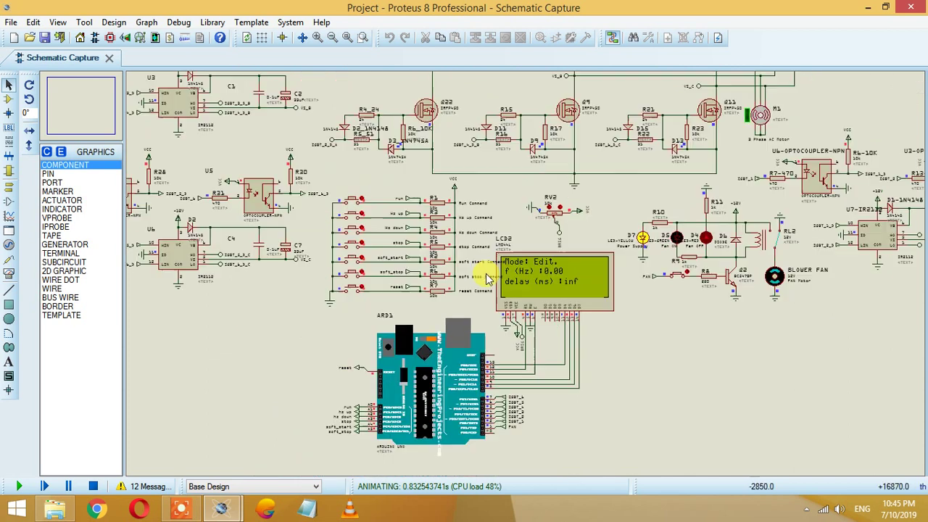
{"action": "scroll", "coordinate": [493, 270], "scroll_direction": "up", "scroll_amount": 1}
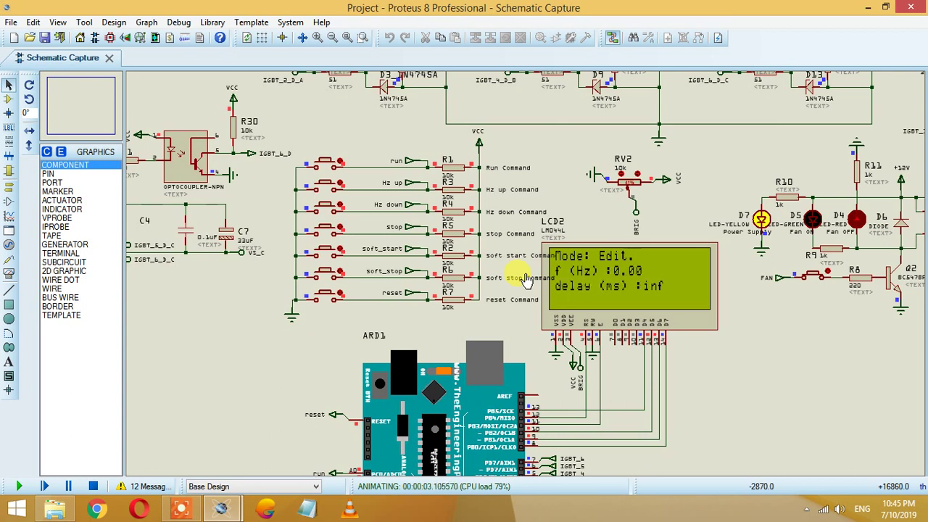
Step the frequency up from 0.00 Hz past 5 Hz using the Hz up pushbutton
{"action": "left_click", "coordinate": [324, 192]}
{"action": "left_click", "coordinate": [325, 193]}
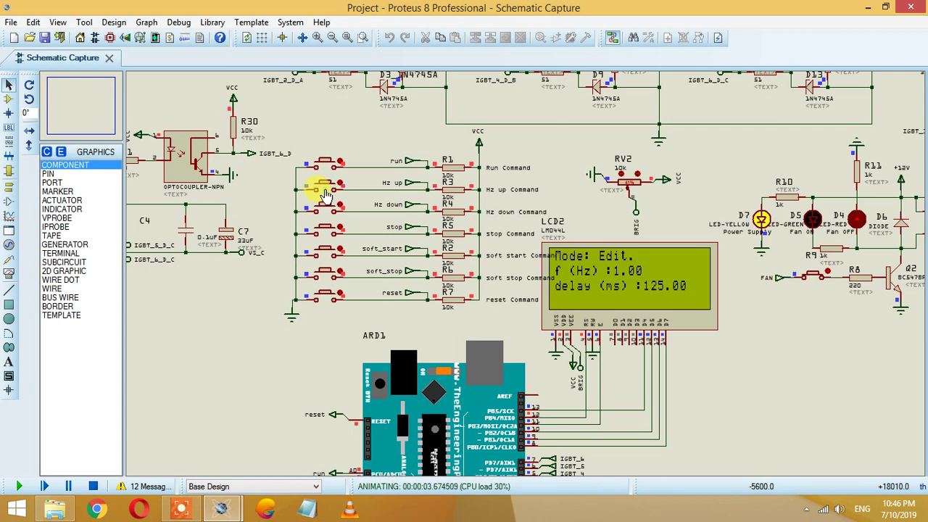
{"action": "left_click", "coordinate": [326, 193]}
{"action": "left_click", "coordinate": [325, 192]}
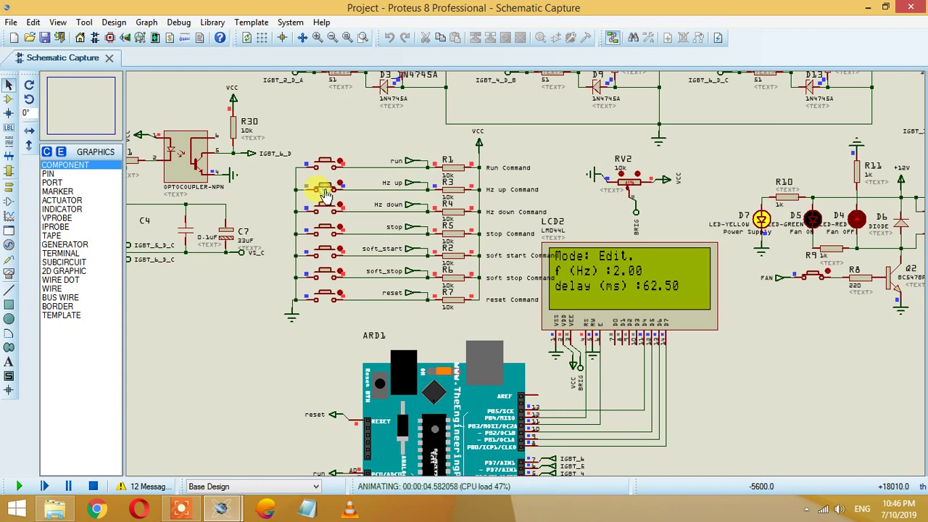
{"action": "left_click", "coordinate": [325, 192]}
{"action": "left_click", "coordinate": [325, 193]}
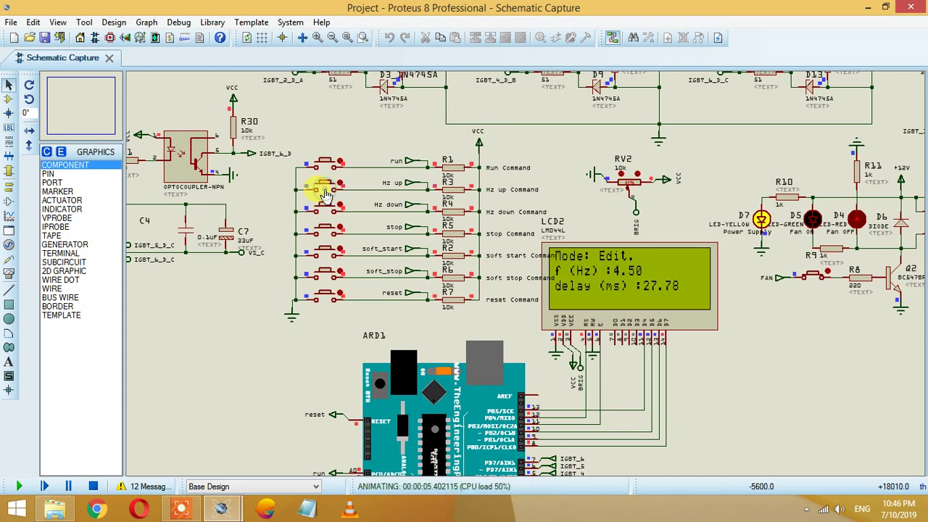
{"action": "left_click", "coordinate": [326, 193]}
{"action": "left_click", "coordinate": [326, 192]}
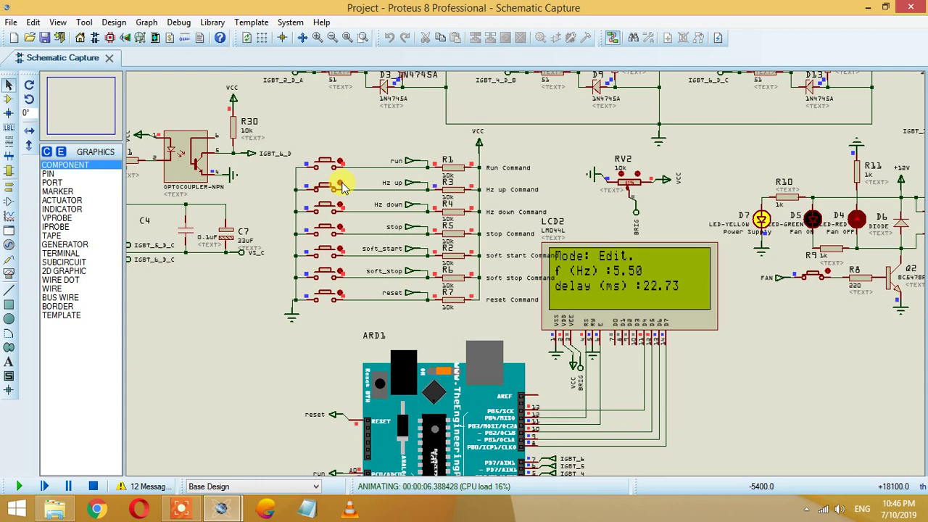
Keep raising the frequency in 0.5 Hz steps up to 13.50 Hz
{"action": "left_click", "coordinate": [342, 184]}
{"action": "left_click", "coordinate": [344, 186]}
{"action": "left_click", "coordinate": [344, 186]}
{"action": "left_click", "coordinate": [343, 186]}
{"action": "left_click", "coordinate": [344, 186]}
{"action": "left_click", "coordinate": [344, 186]}
{"action": "left_click", "coordinate": [343, 186]}
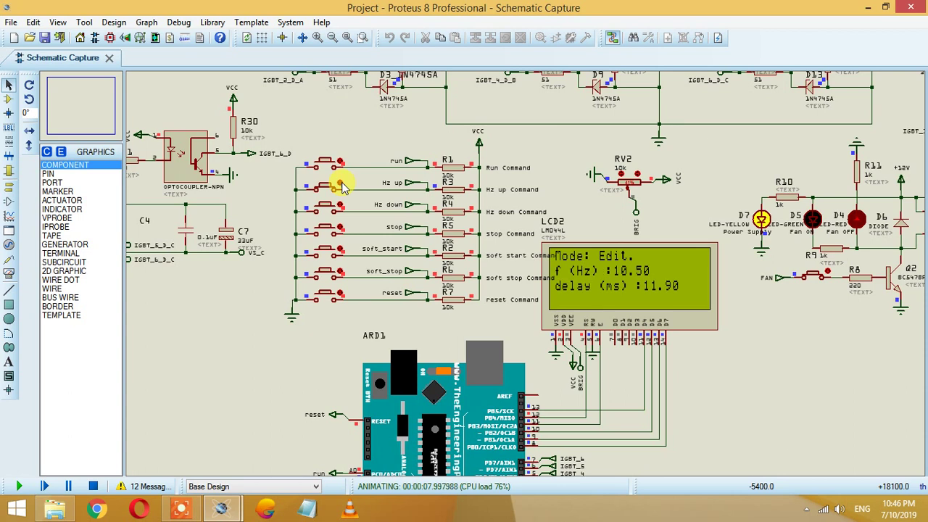
{"action": "left_click", "coordinate": [344, 186]}
{"action": "left_click", "coordinate": [344, 186]}
{"action": "left_click", "coordinate": [343, 186]}
{"action": "left_click", "coordinate": [344, 186]}
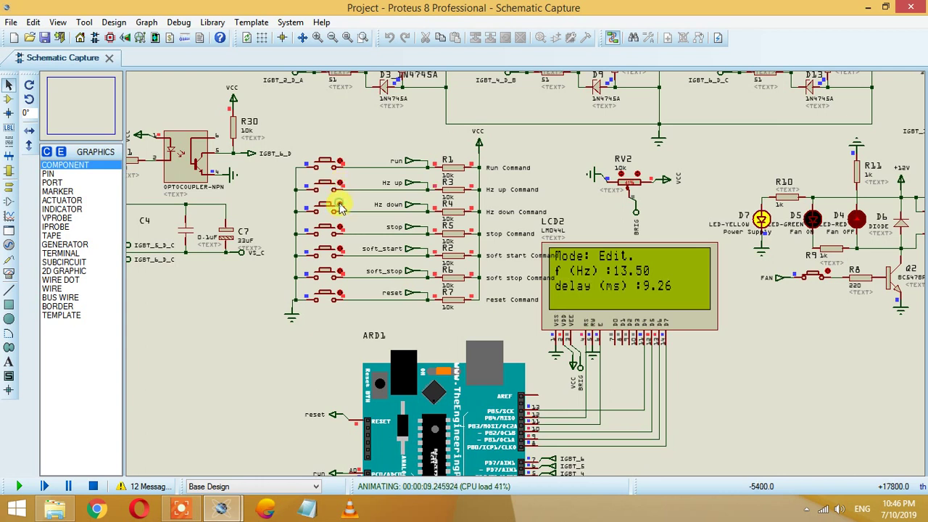
Lower the frequency with Hz down to 10.50 Hz, delay 11.90 ms
{"action": "left_click", "coordinate": [343, 206]}
{"action": "left_click", "coordinate": [342, 207]}
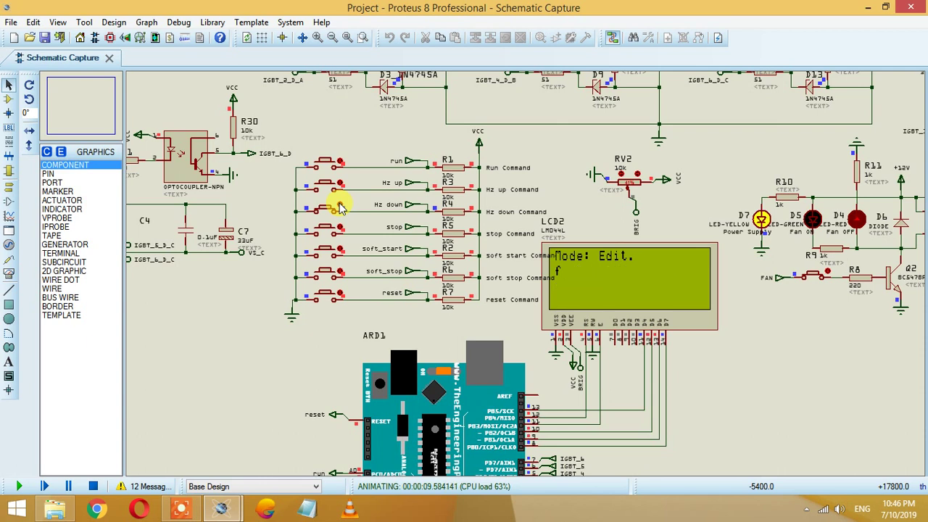
{"action": "left_click", "coordinate": [342, 207]}
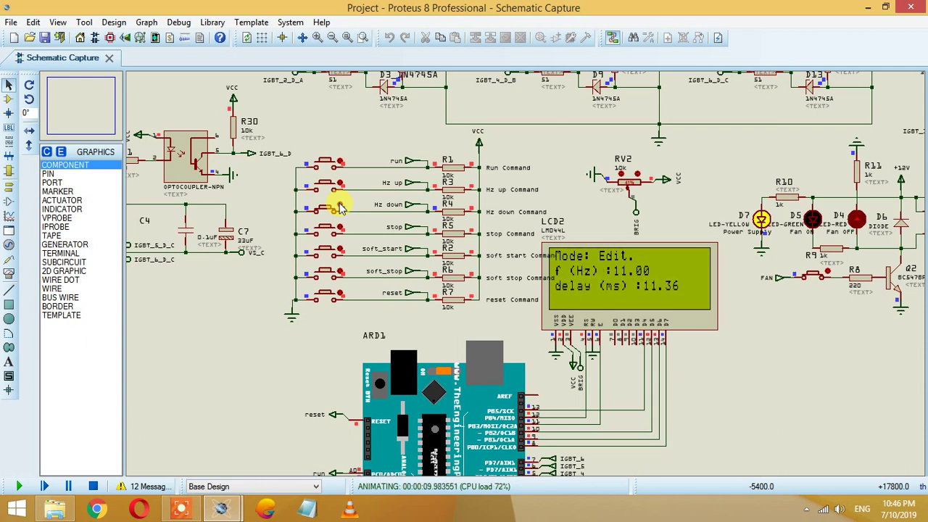
{"action": "left_click", "coordinate": [342, 207]}
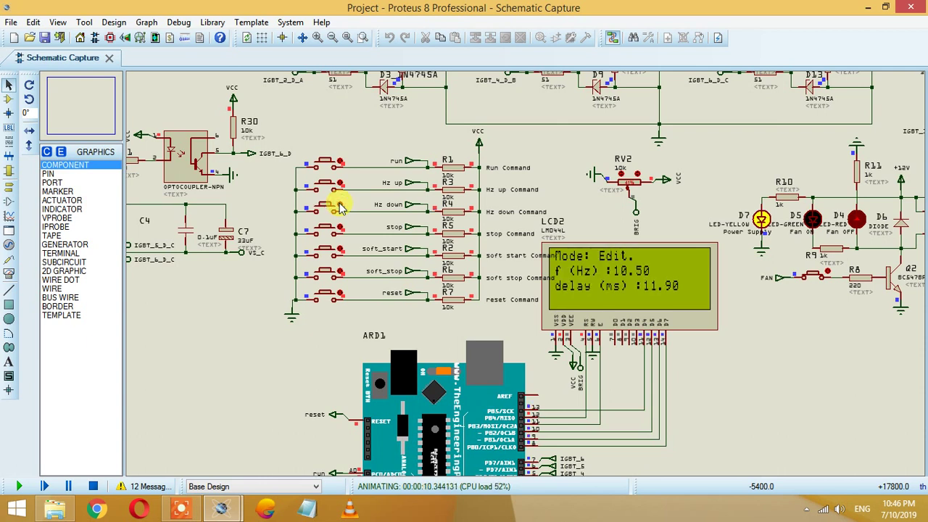
Zoom out to inspect motor M1, then zoom back in on the pushbuttons
{"action": "scroll", "coordinate": [420, 253], "scroll_direction": "down", "scroll_amount": 1}
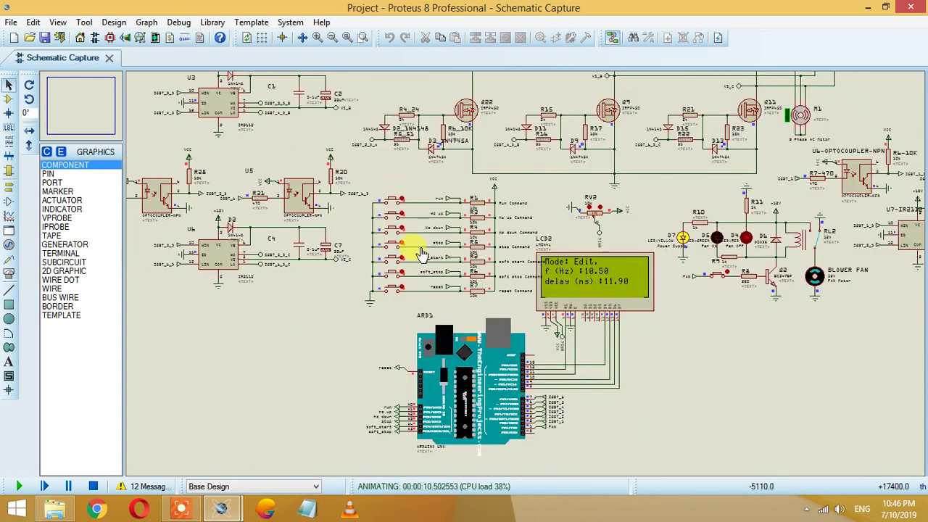
{"action": "scroll", "coordinate": [421, 254], "scroll_direction": "down", "scroll_amount": 1}
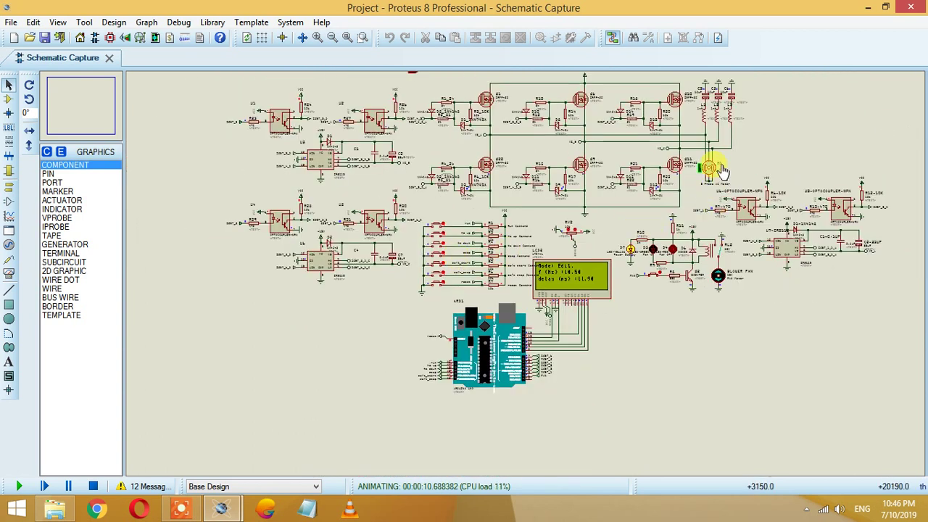
{"action": "scroll", "coordinate": [721, 170], "scroll_direction": "up", "scroll_amount": 2}
{"action": "scroll", "coordinate": [528, 269], "scroll_direction": "up", "scroll_amount": 2}
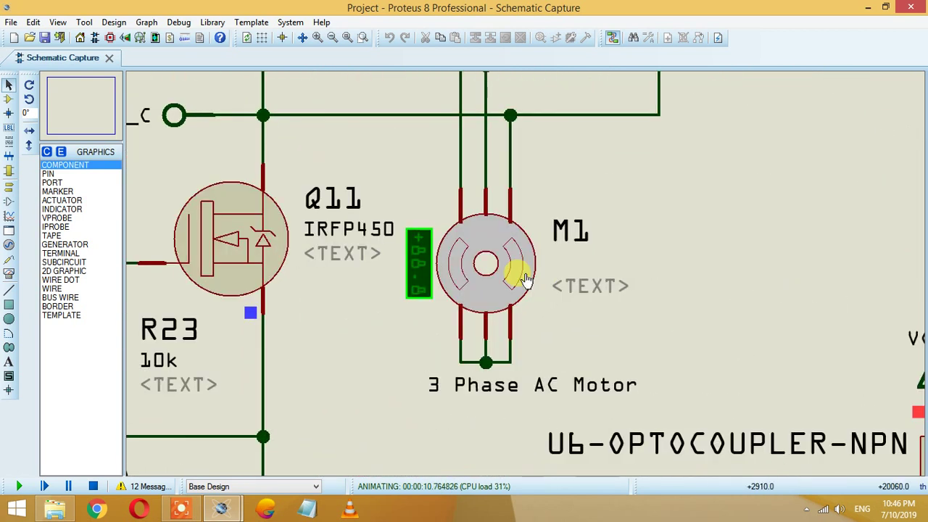
{"action": "scroll", "coordinate": [615, 286], "scroll_direction": "up", "scroll_amount": 1}
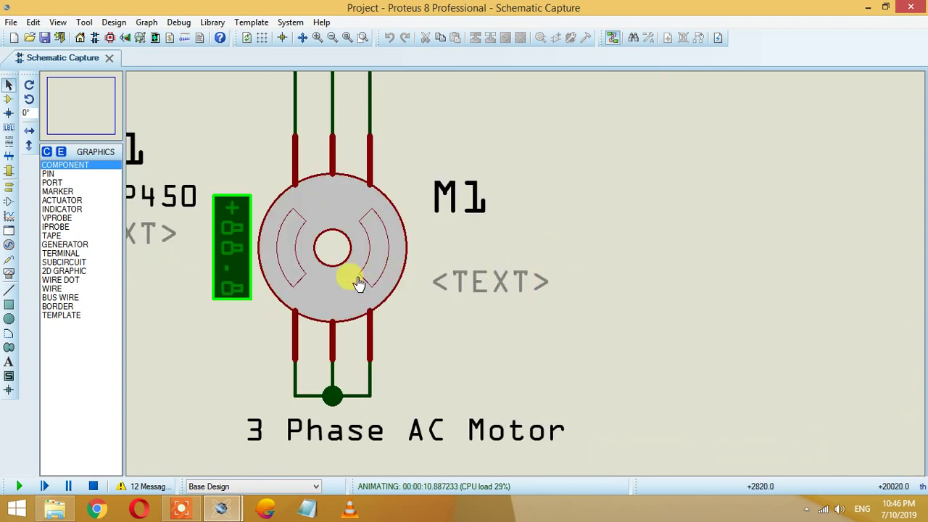
{"action": "scroll", "coordinate": [358, 283], "scroll_direction": "down", "scroll_amount": 2}
{"action": "scroll", "coordinate": [472, 268], "scroll_direction": "down", "scroll_amount": 1}
{"action": "scroll", "coordinate": [497, 269], "scroll_direction": "down", "scroll_amount": 1}
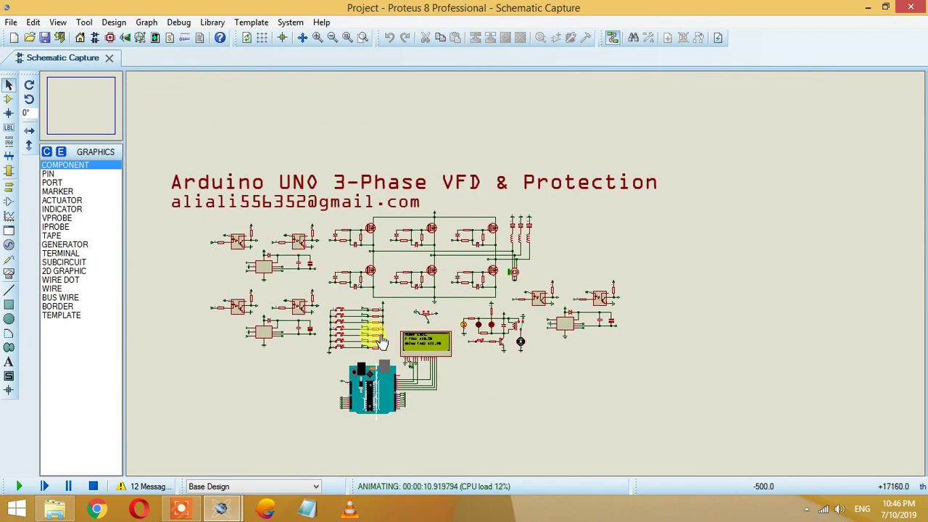
{"action": "scroll", "coordinate": [381, 341], "scroll_direction": "up", "scroll_amount": 1}
{"action": "scroll", "coordinate": [493, 254], "scroll_direction": "up", "scroll_amount": 2}
{"action": "scroll", "coordinate": [363, 176], "scroll_direction": "up", "scroll_amount": 1}
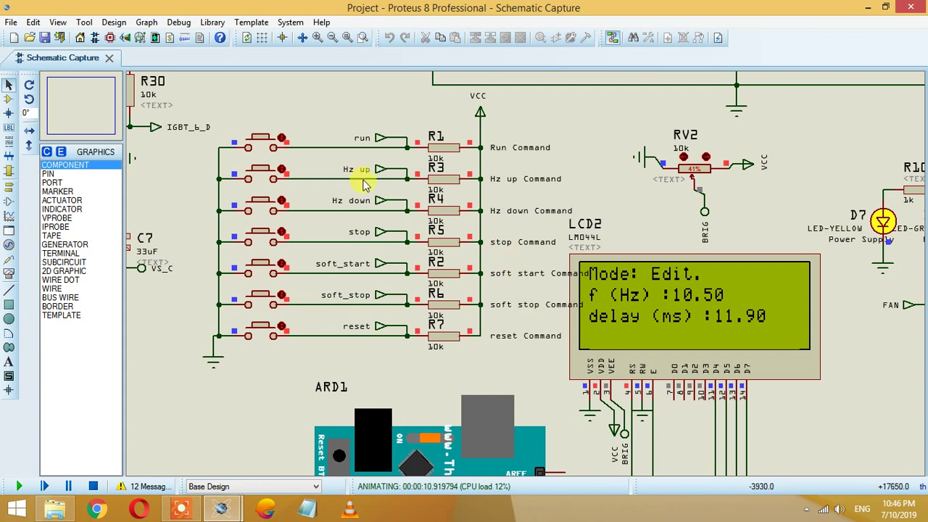
Press the run pushbutton to put the drive into RUN mode at 10.50 Hz
{"action": "left_click", "coordinate": [270, 149]}
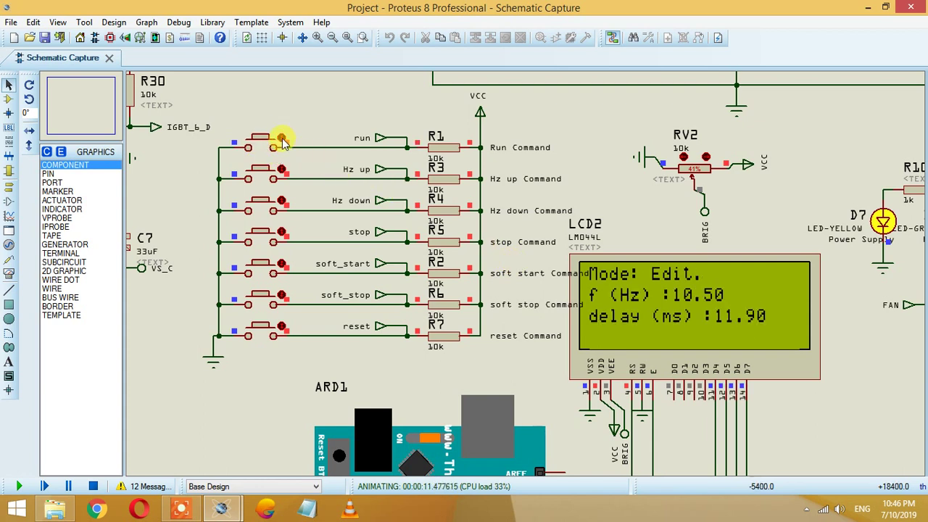
{"action": "left_click", "coordinate": [282, 140]}
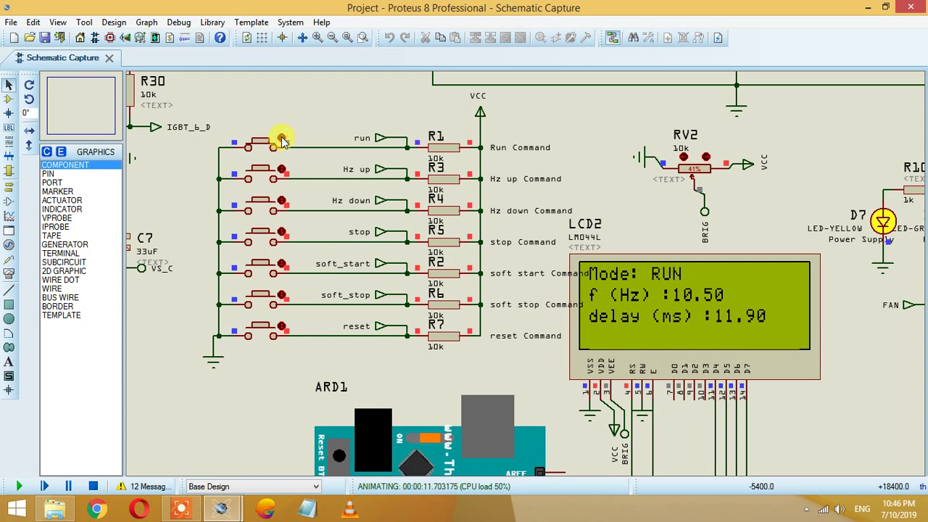
{"action": "scroll", "coordinate": [361, 201], "scroll_direction": "down", "scroll_amount": 2}
{"action": "scroll", "coordinate": [478, 255], "scroll_direction": "down", "scroll_amount": 1}
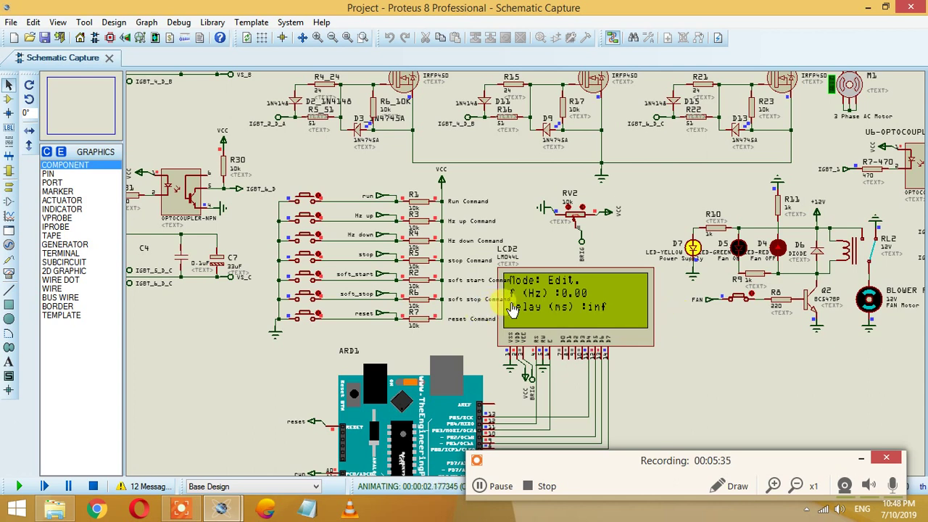
Press soft_start so the LCD shows AUTO START at 1.00 Hz with 125.00 ms delay
{"action": "scroll", "coordinate": [384, 284], "scroll_direction": "up", "scroll_amount": 1}
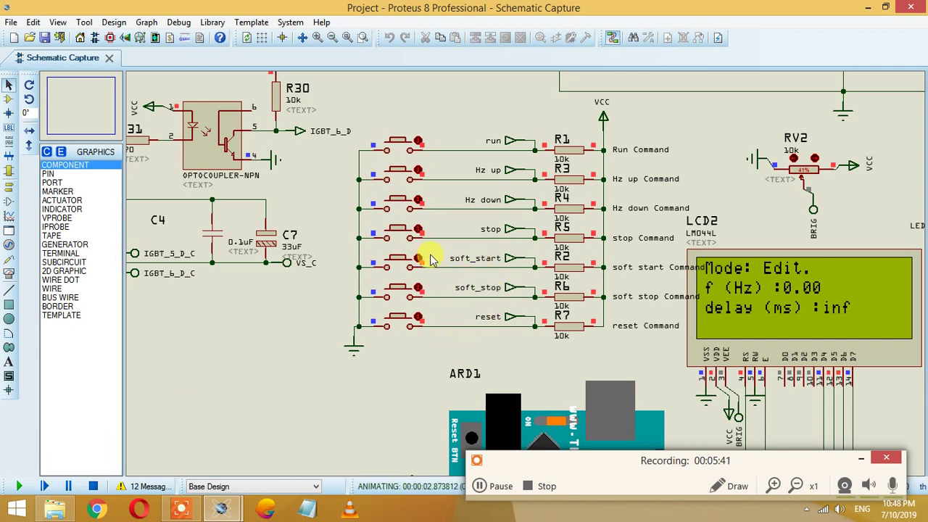
{"action": "left_click", "coordinate": [404, 265]}
{"action": "left_click", "coordinate": [406, 268]}
{"action": "left_click", "coordinate": [407, 268]}
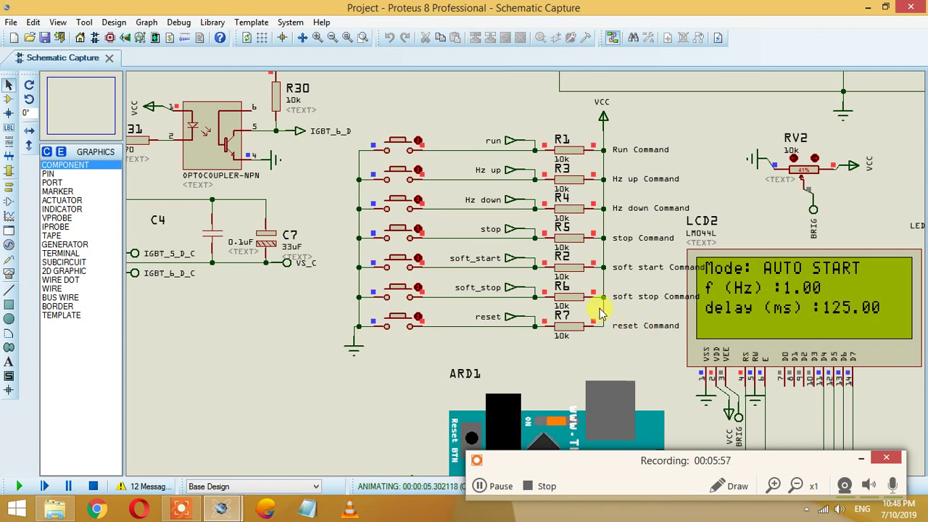
Zoom around the LCD while AUTO START ramps to 5.00 Hz, delay 25.00 ms
{"action": "scroll", "coordinate": [600, 312], "scroll_direction": "down", "scroll_amount": 1}
{"action": "scroll", "coordinate": [616, 279], "scroll_direction": "down", "scroll_amount": 1}
{"action": "scroll", "coordinate": [616, 283], "scroll_direction": "up", "scroll_amount": 1}
{"action": "scroll", "coordinate": [544, 296], "scroll_direction": "up", "scroll_amount": 1}
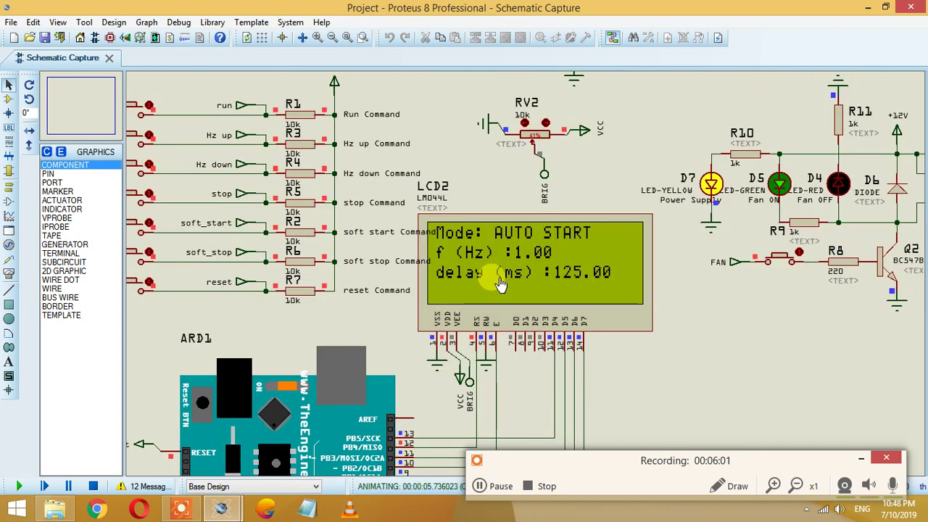
{"action": "scroll", "coordinate": [488, 276], "scroll_direction": "down", "scroll_amount": 2}
{"action": "scroll", "coordinate": [507, 279], "scroll_direction": "up", "scroll_amount": 1}
{"action": "scroll", "coordinate": [526, 280], "scroll_direction": "up", "scroll_amount": 1}
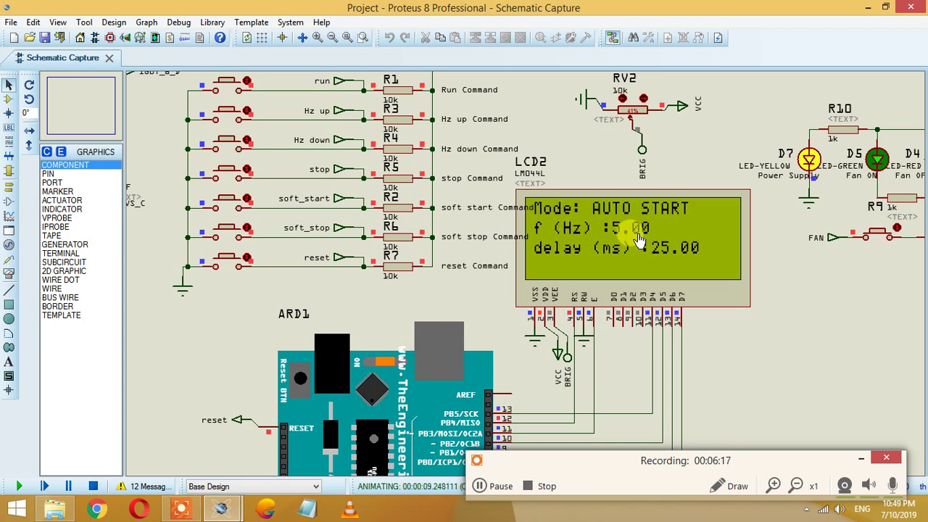
Hide Proteus to the desktop with Super+D, then restore the full VFD schematic window
{"action": "key", "text": "super+d"}
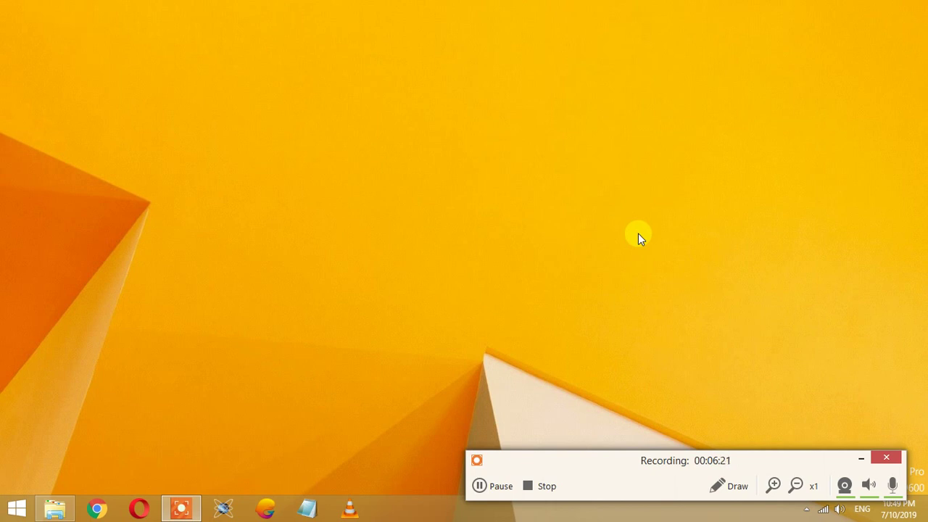
{"action": "key", "text": "super+d"}
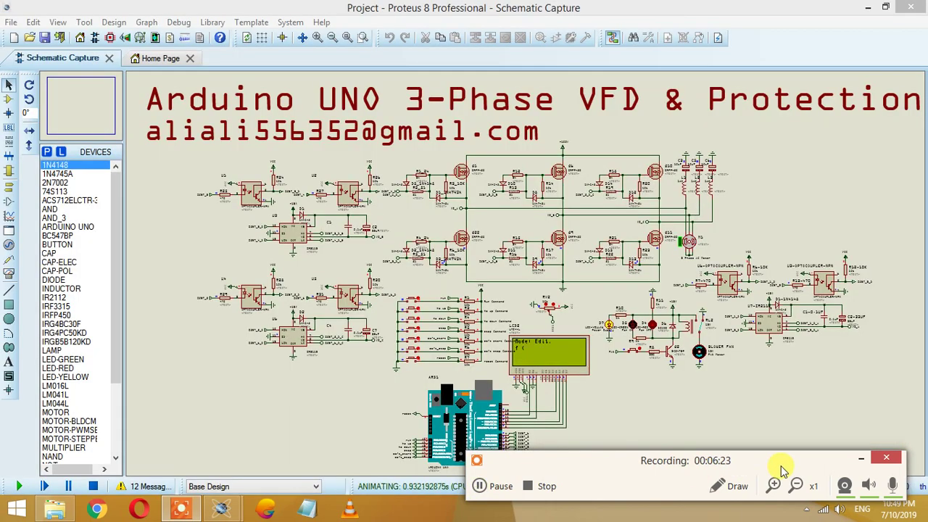